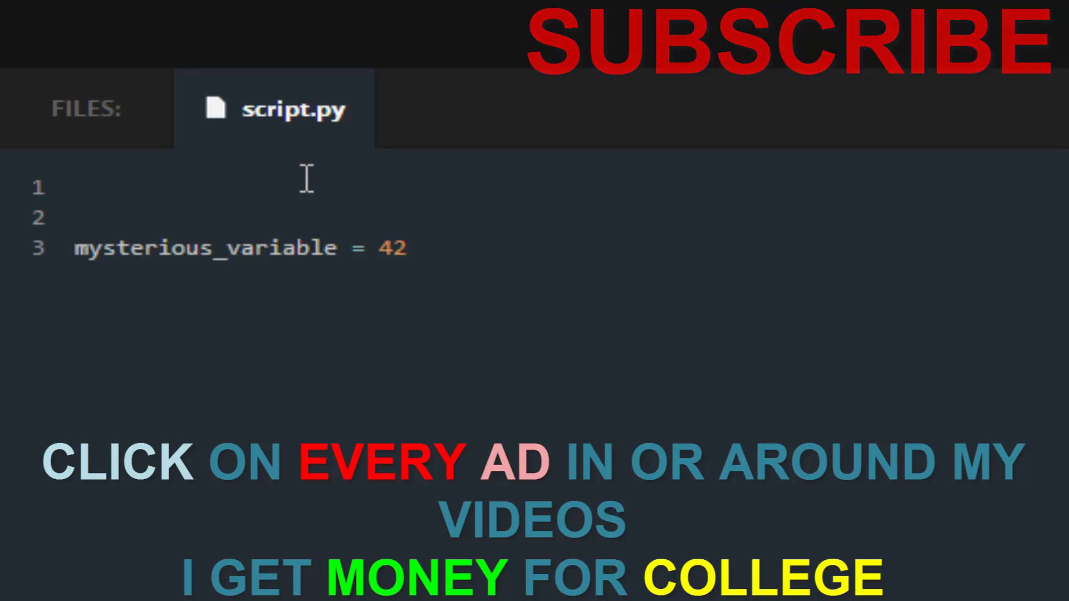
type("#")
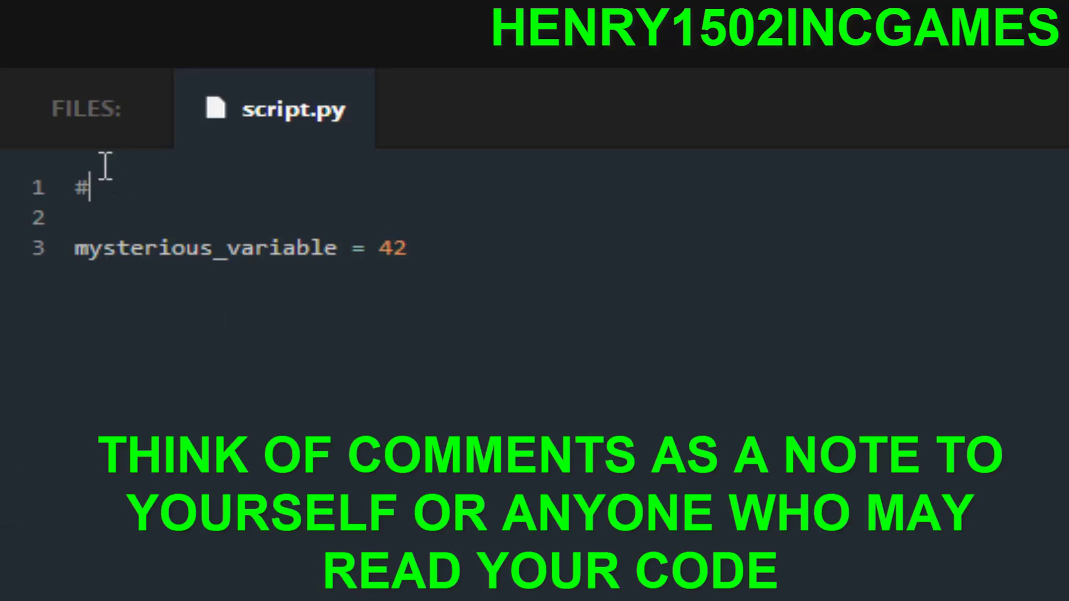
type("hhgu")
type("gugu")
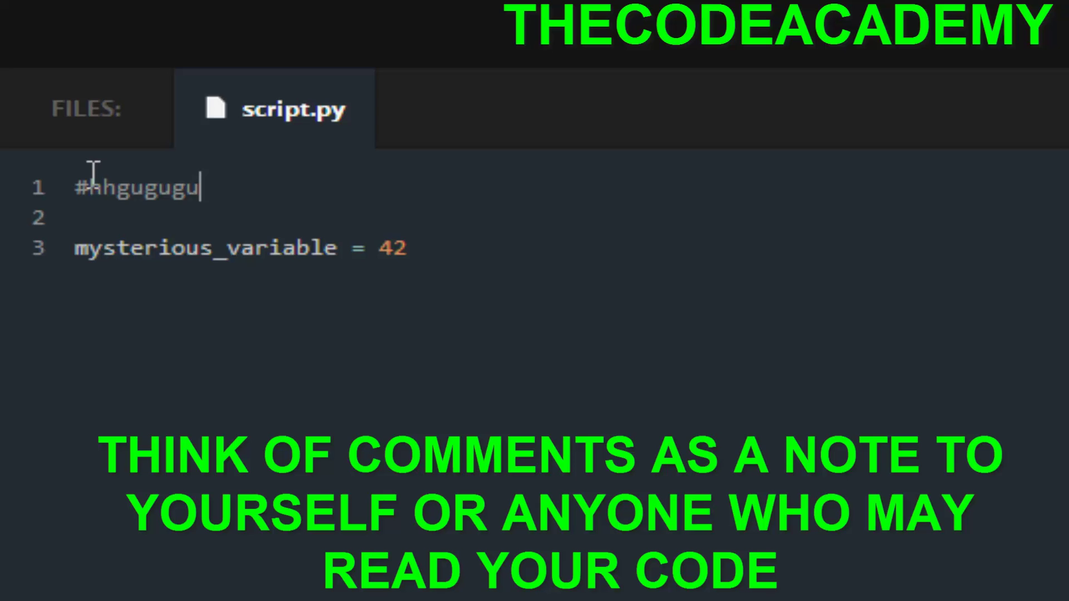
Step: Select the '#hhgugugu' comment text on line 1 of script.py
left_click_drag(77, 186, 178, 185)
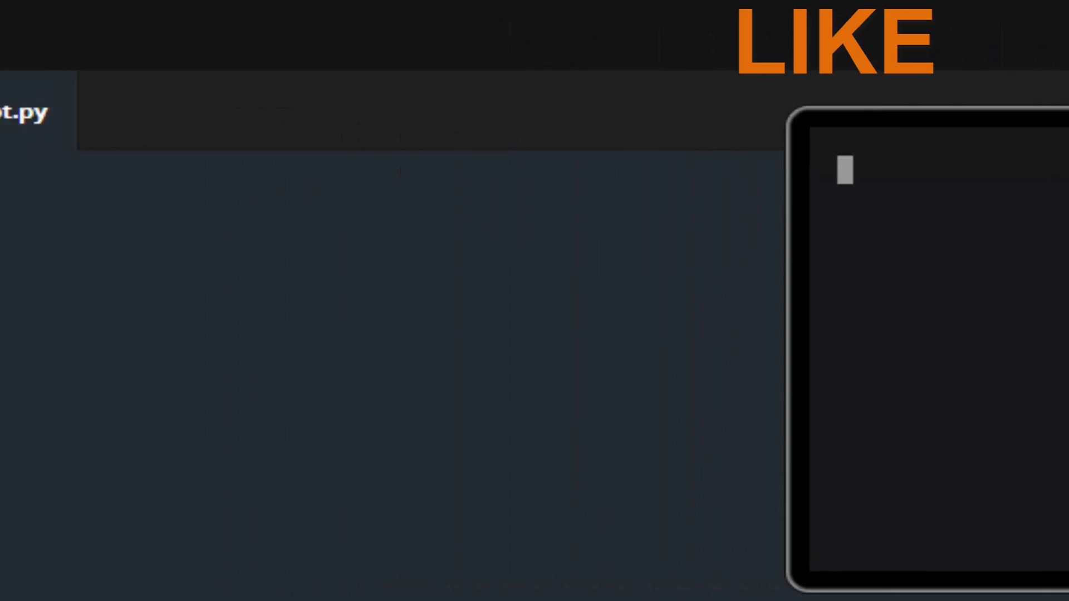
type("\"")
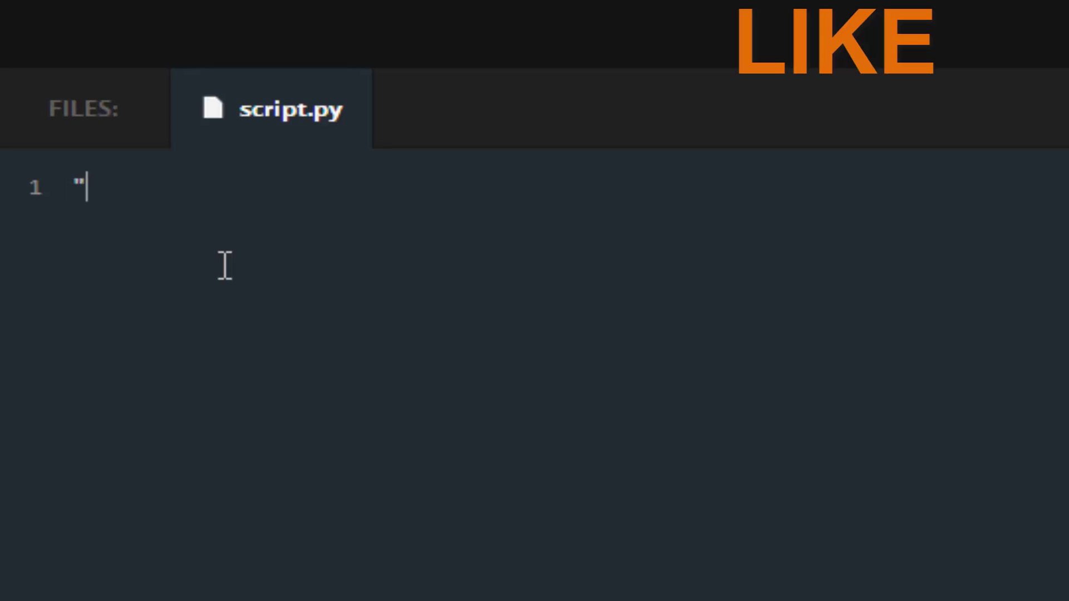
type("\"\"")
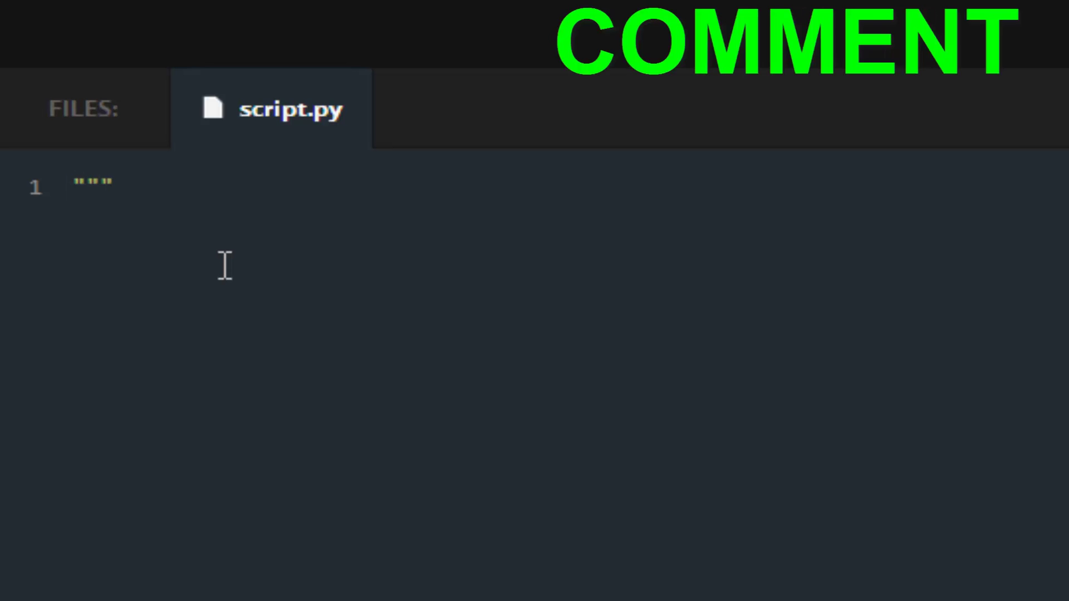
Step: Write a triple-quoted comment block holding the lines 'hiiiii' and 'ffttf', closing quotes flush left
key("Return")
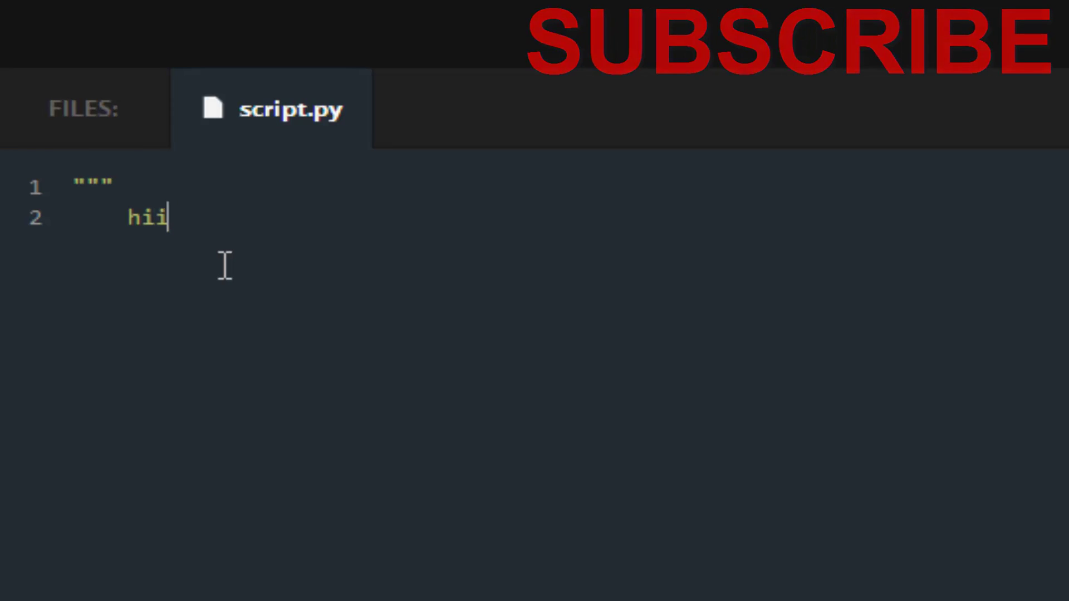
type("iii")
key("Return")
type("fft")
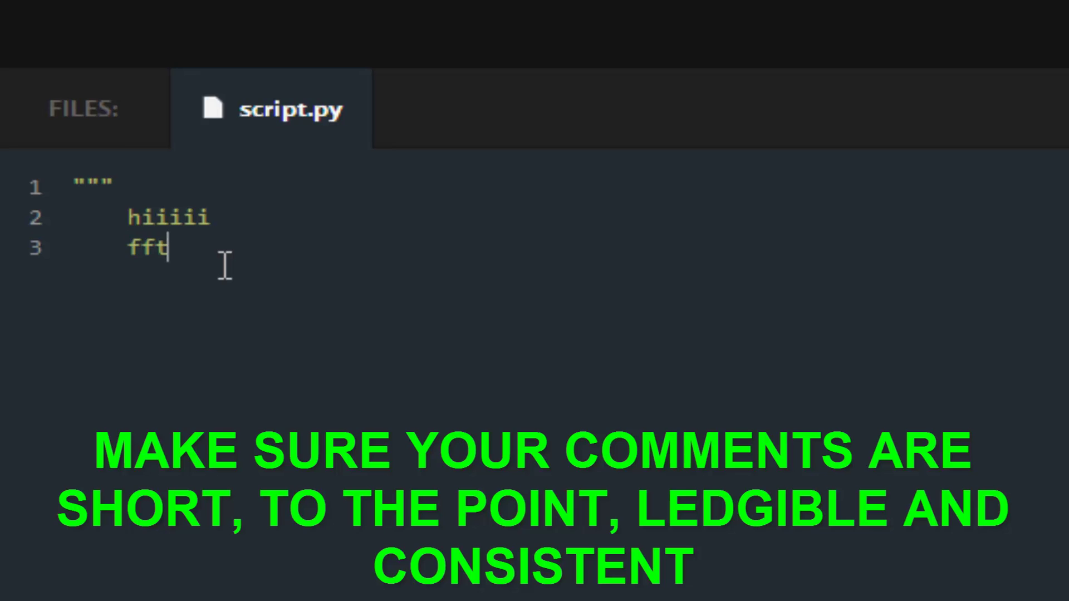
type("tf")
key("Return")
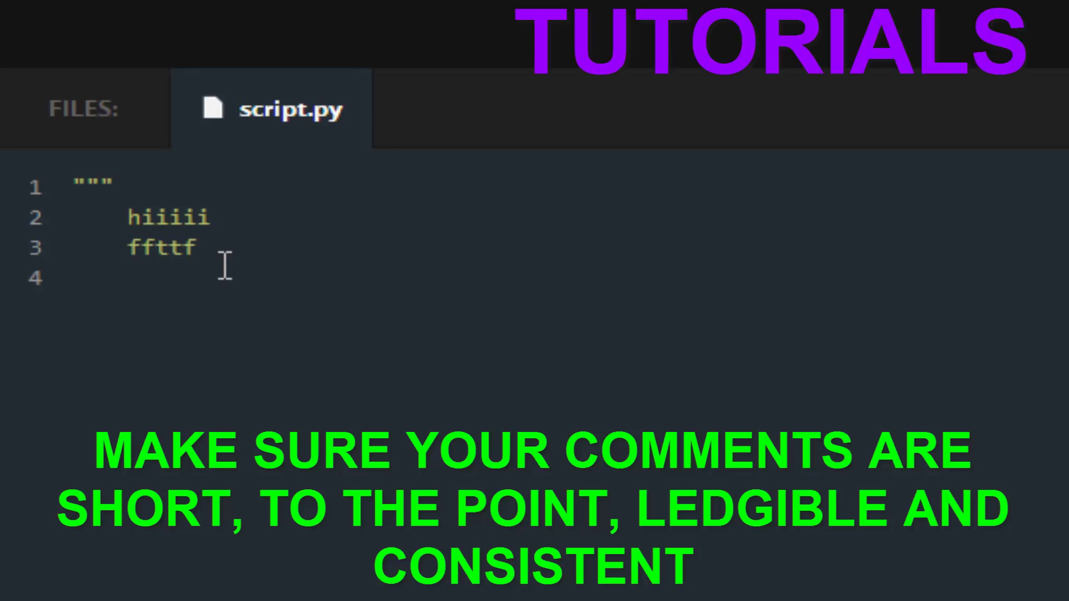
key("BackSpace")
type("\"\"\"")
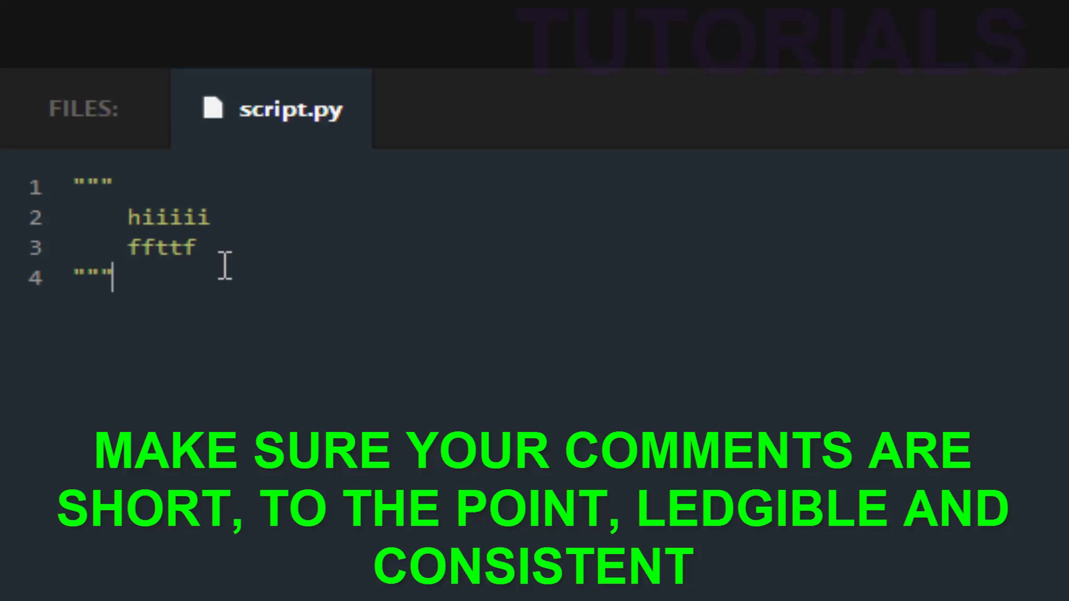